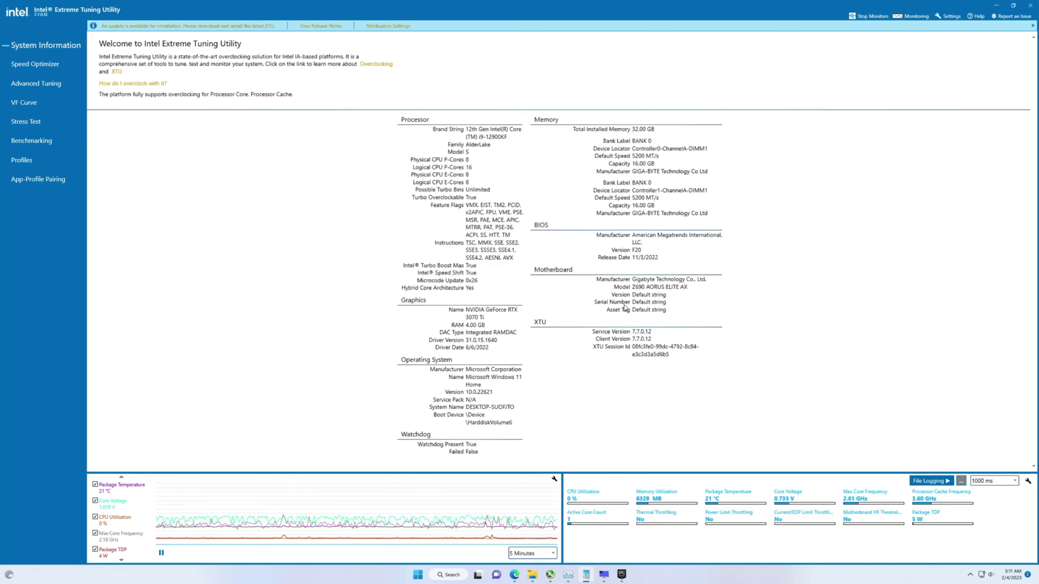
- Clear the recorded history from the XTU monitoring graphs
{"action": "left_click", "coordinate": [555, 480]}
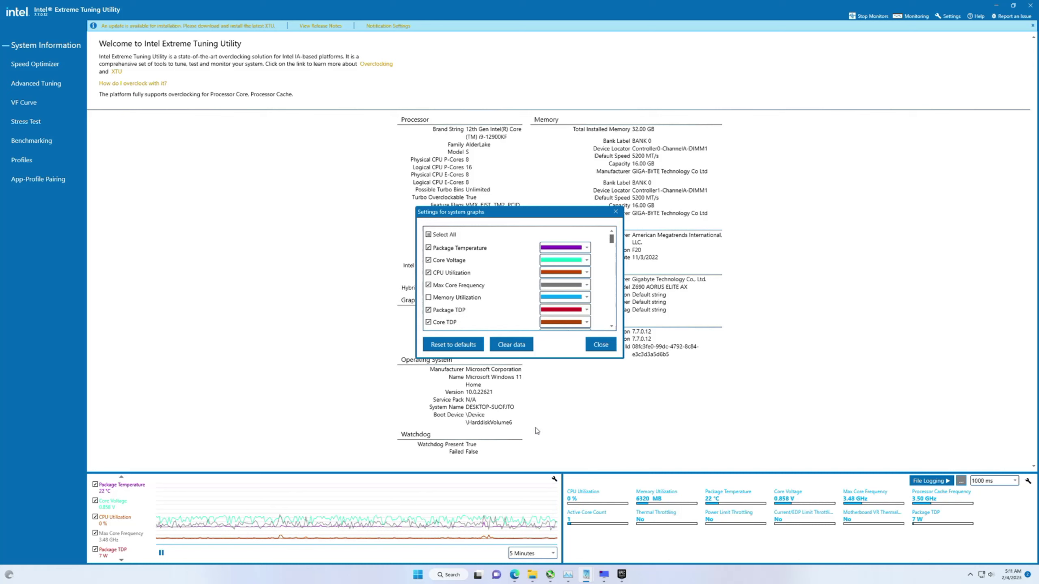
{"action": "left_click", "coordinate": [516, 348]}
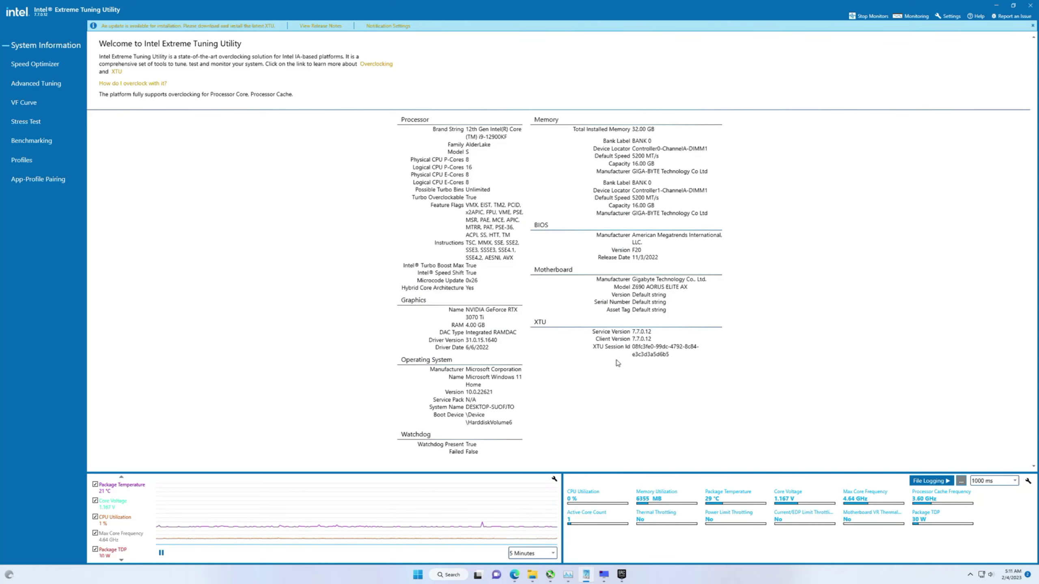
{"action": "left_click", "coordinate": [595, 347]}
- Review the stock Core, Cache and Other ratio and voltage settings on the Advanced Tuning page
{"action": "left_click", "coordinate": [37, 83]}
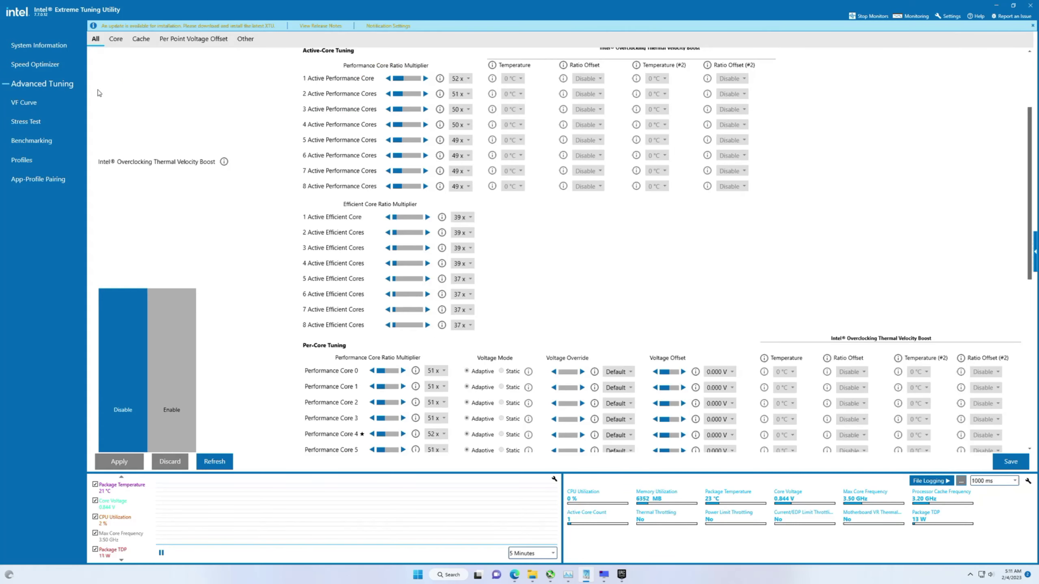
{"action": "scroll", "coordinate": [480, 197], "scroll_direction": "up", "scroll_amount": 2}
{"action": "scroll", "coordinate": [480, 198], "scroll_direction": "up", "scroll_amount": 1}
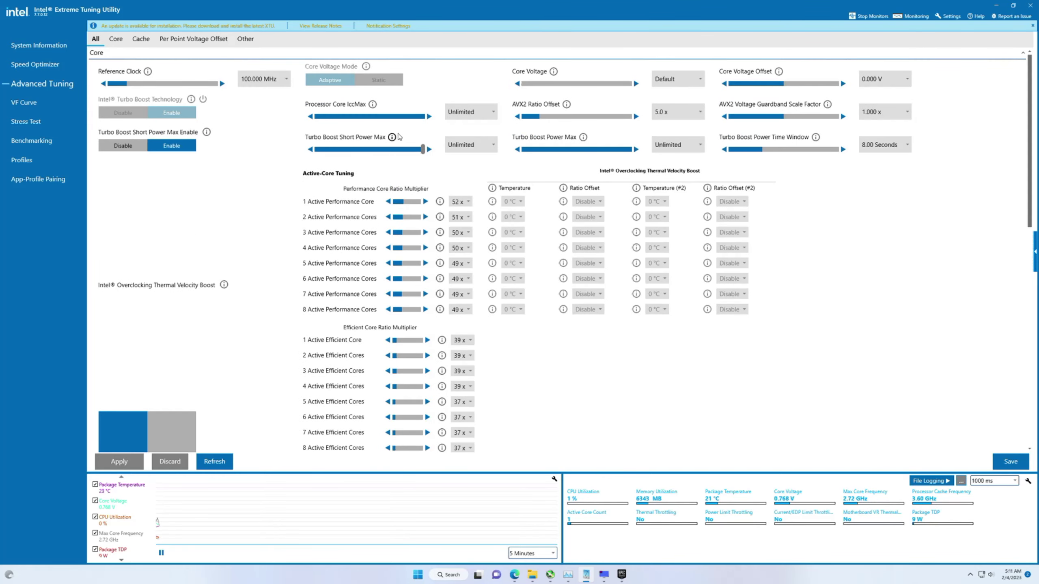
{"action": "scroll", "coordinate": [372, 281], "scroll_direction": "down", "scroll_amount": 1}
{"action": "scroll", "coordinate": [371, 281], "scroll_direction": "down", "scroll_amount": 4}
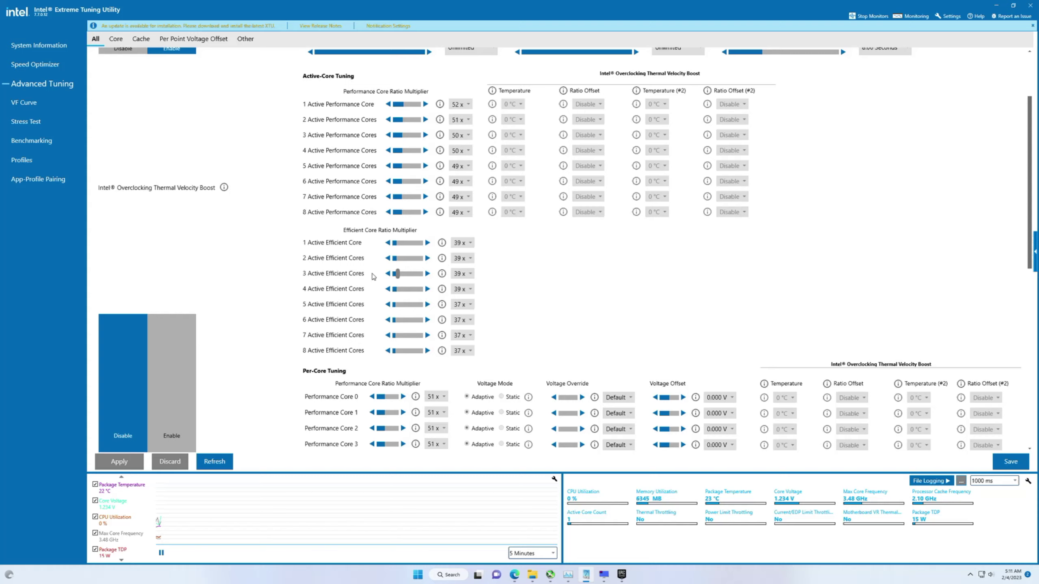
{"action": "scroll", "coordinate": [375, 274], "scroll_direction": "up", "scroll_amount": 2}
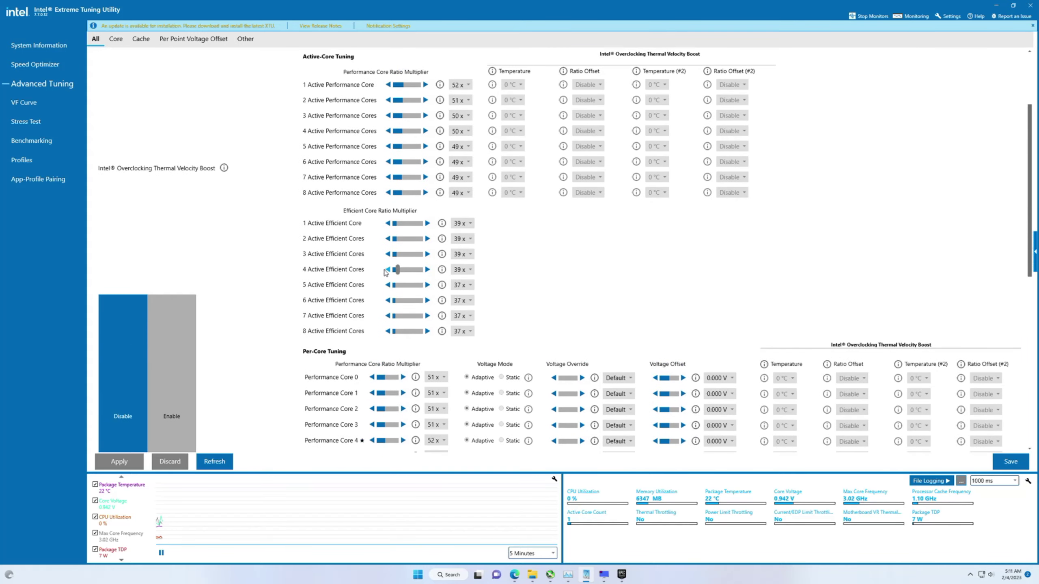
{"action": "scroll", "coordinate": [382, 272], "scroll_direction": "down", "scroll_amount": 4}
{"action": "scroll", "coordinate": [384, 270], "scroll_direction": "down", "scroll_amount": 4}
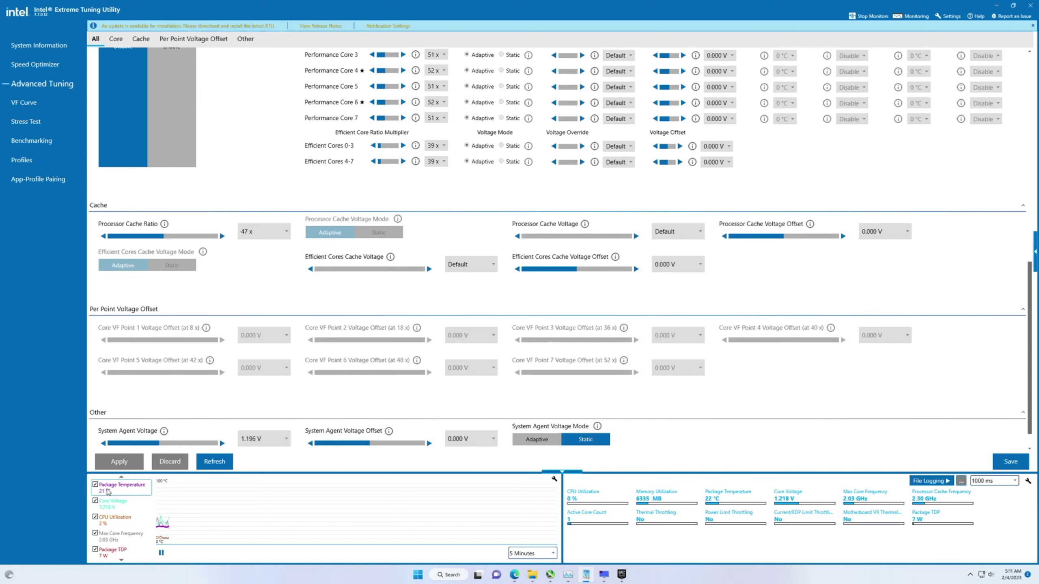
{"action": "mouse_move", "coordinate": [107, 491]}
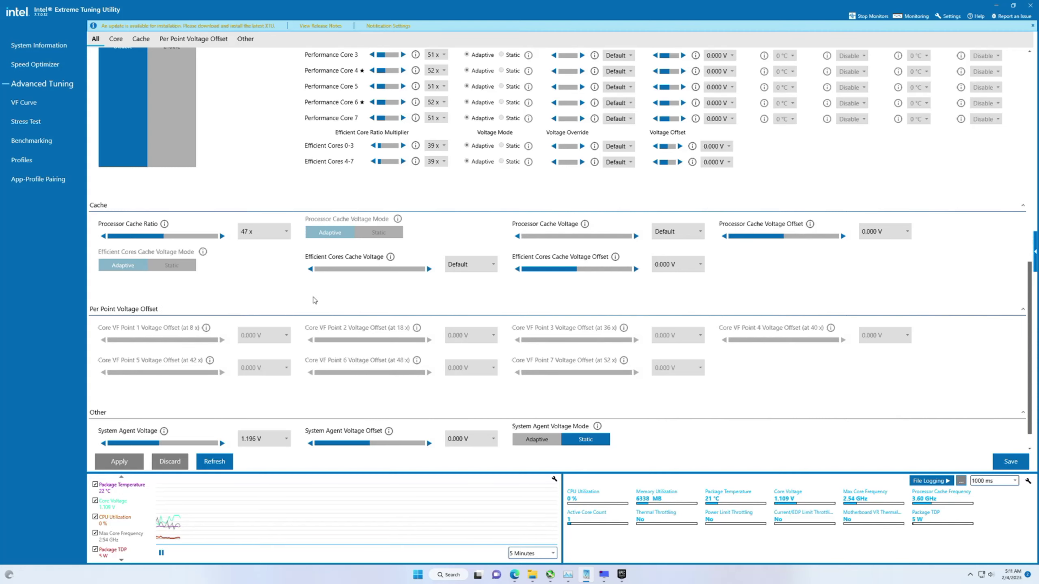
{"action": "scroll", "coordinate": [314, 300], "scroll_direction": "up", "scroll_amount": 7}
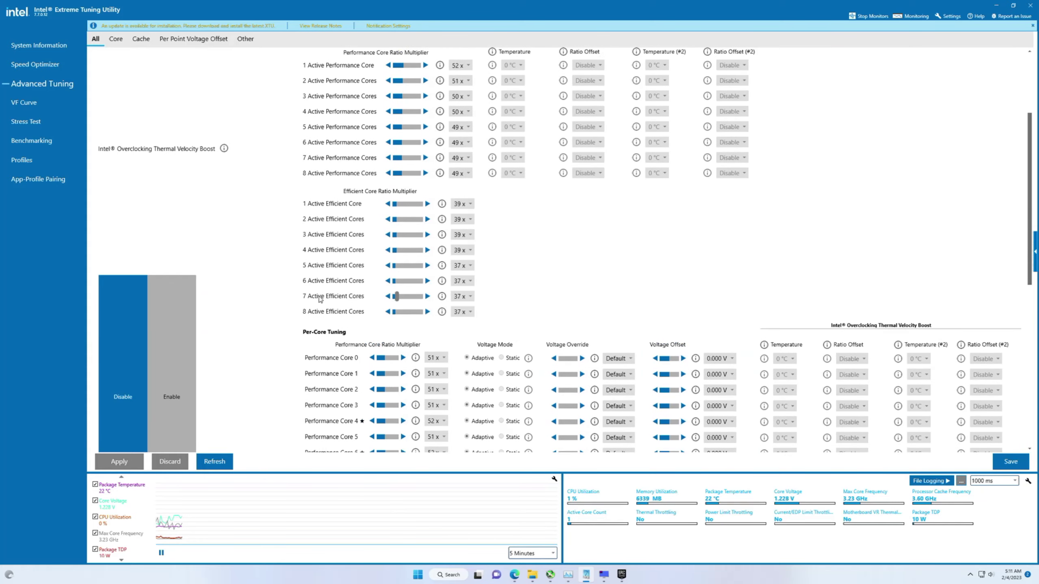
{"action": "scroll", "coordinate": [320, 299], "scroll_direction": "up", "scroll_amount": 3}
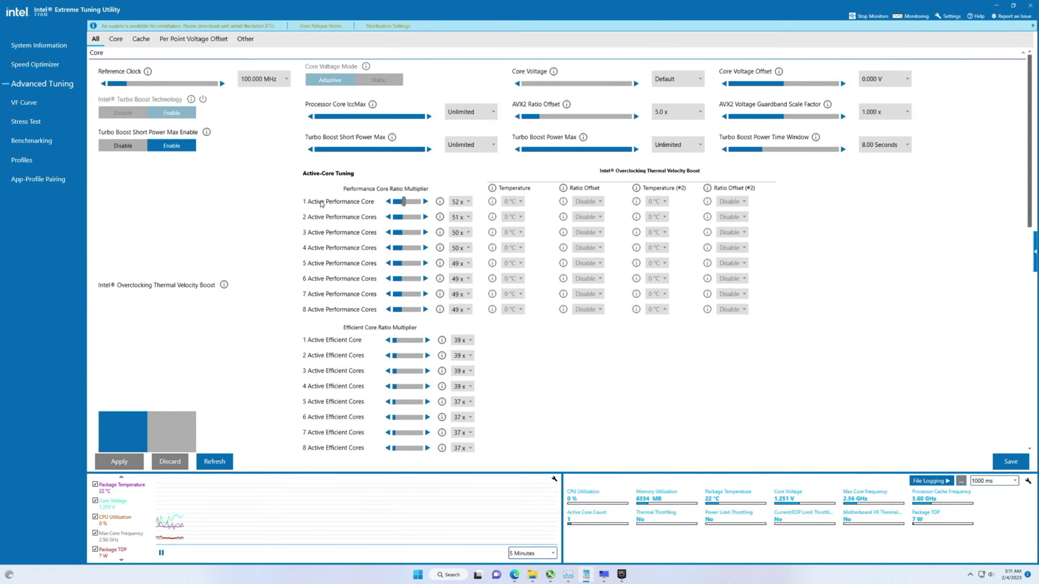
- Run the XTU2 benchmark at stock, scoring 8925 marks with 4.94 GHz peak and 66 °C max
{"action": "left_click", "coordinate": [32, 141]}
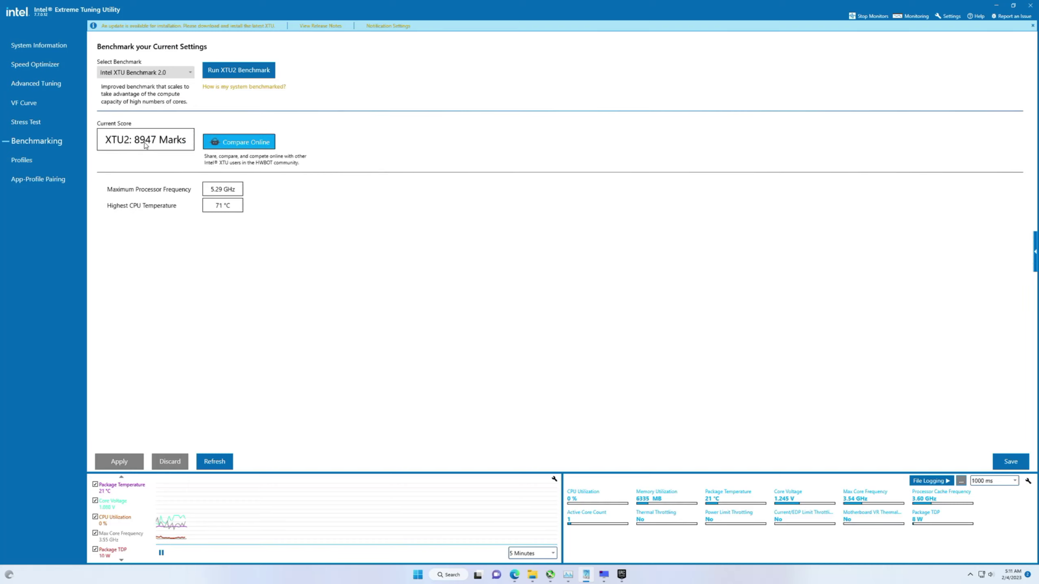
{"action": "left_click", "coordinate": [243, 72]}
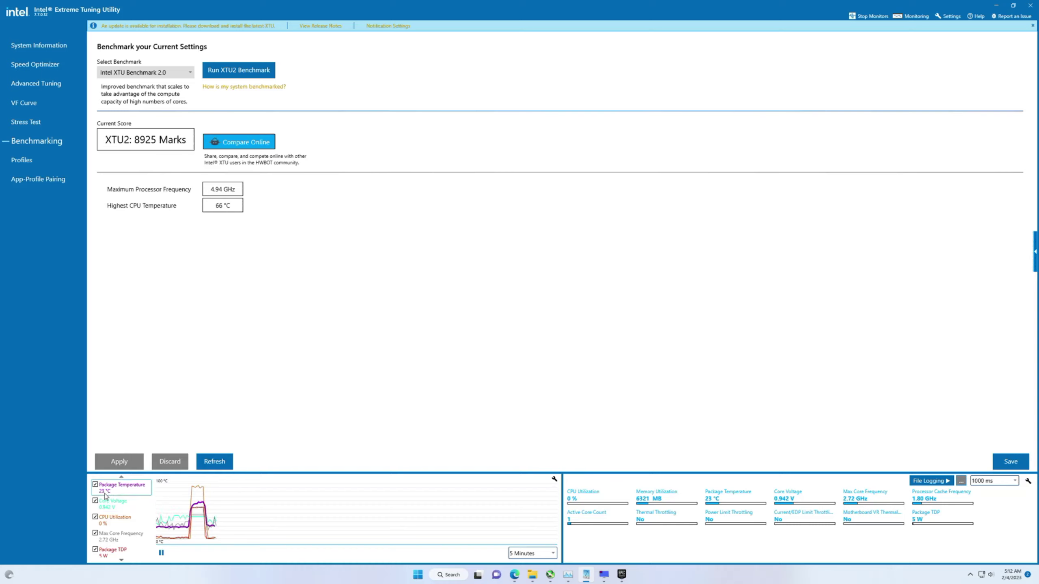
{"action": "mouse_move", "coordinate": [111, 509]}
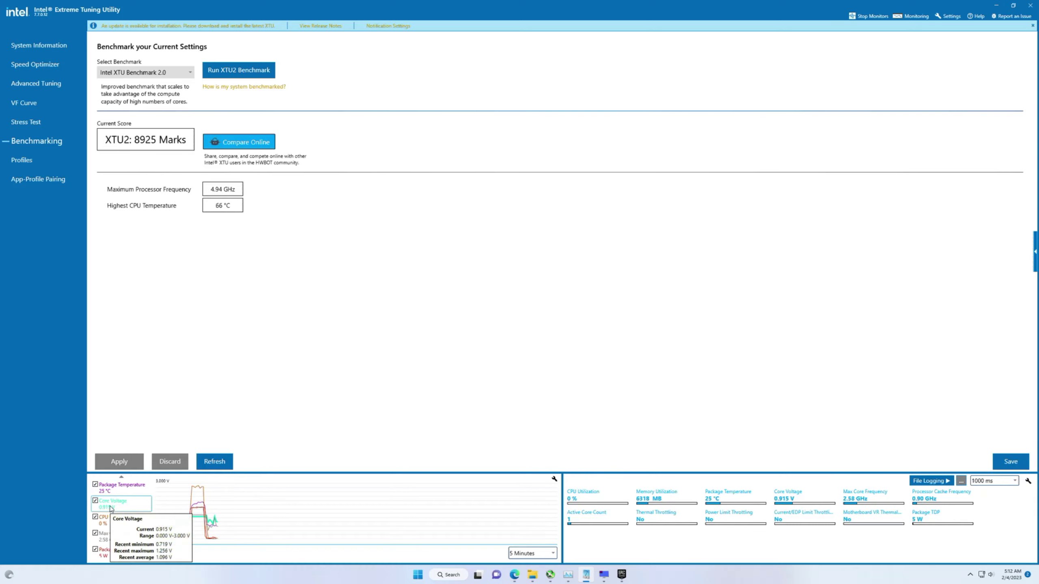
{"action": "mouse_move", "coordinate": [111, 543]}
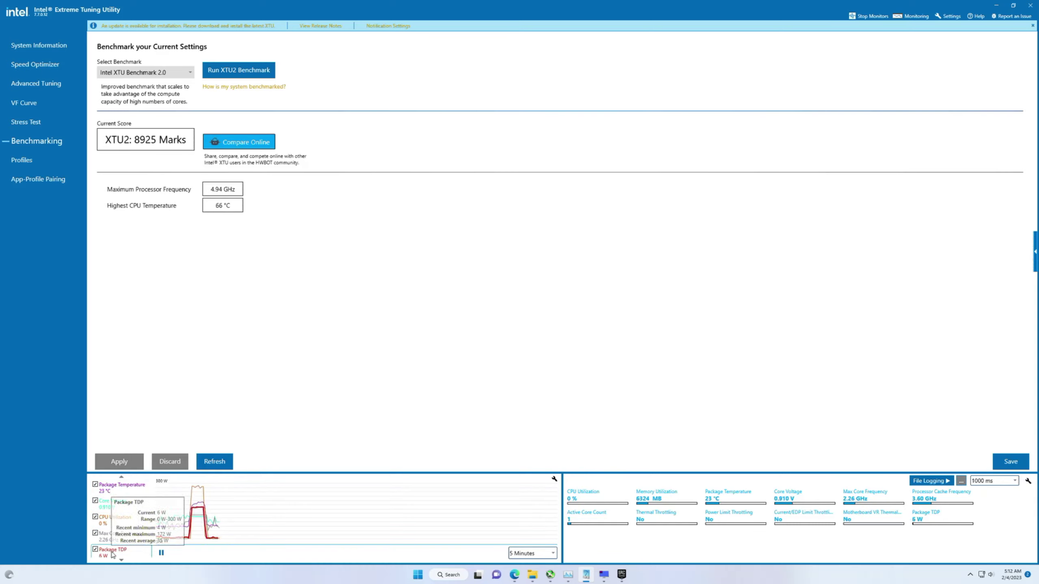
{"action": "scroll", "coordinate": [117, 553], "scroll_direction": "down", "scroll_amount": 1}
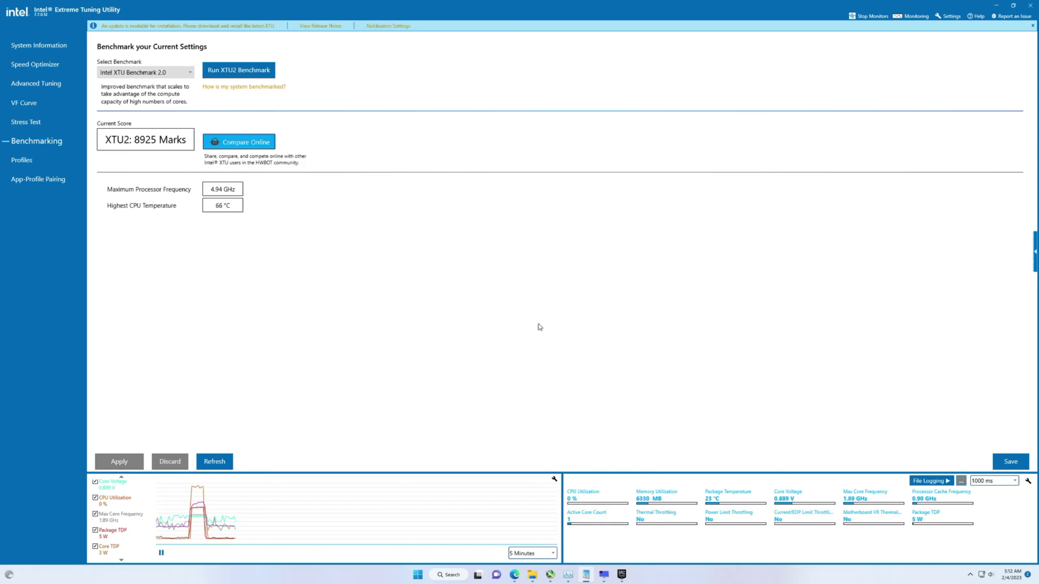
- Browse D: > Users > home > Desktop > CinebenchR20 and launch the Cinebench R20 application
{"action": "left_click", "coordinate": [532, 575]}
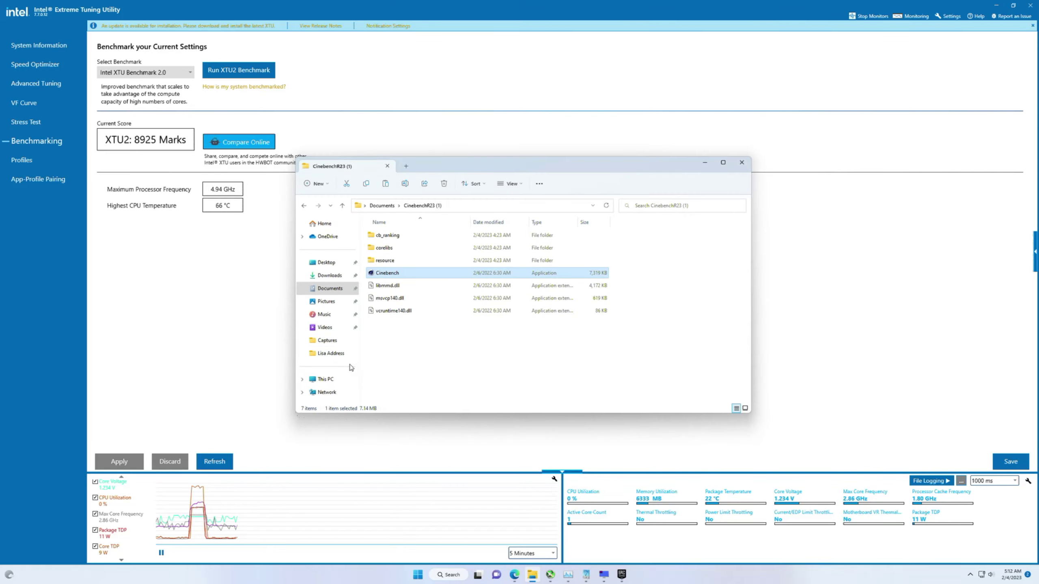
{"action": "left_click", "coordinate": [323, 381]}
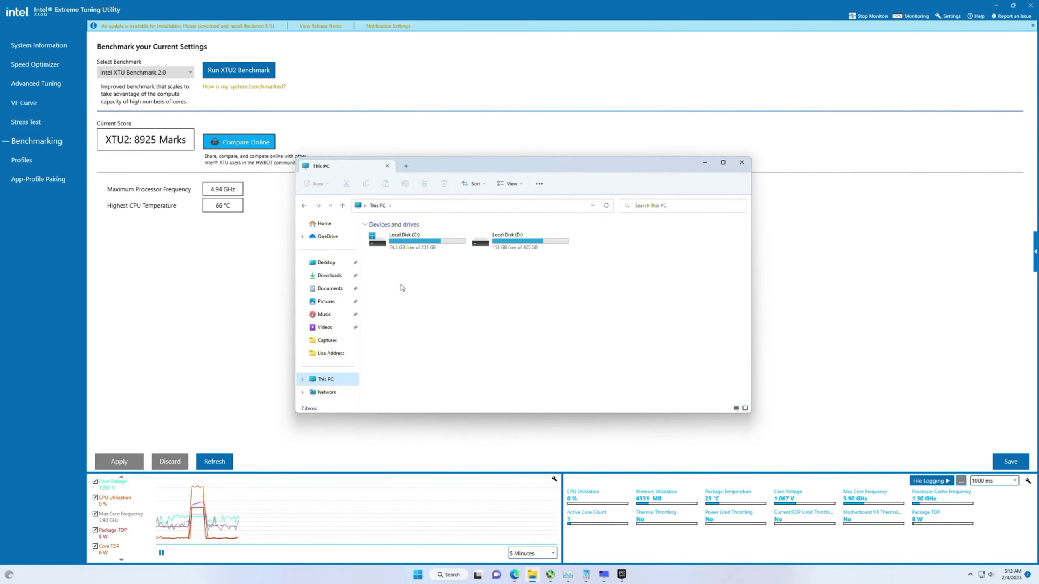
{"action": "double_click", "coordinate": [514, 244]}
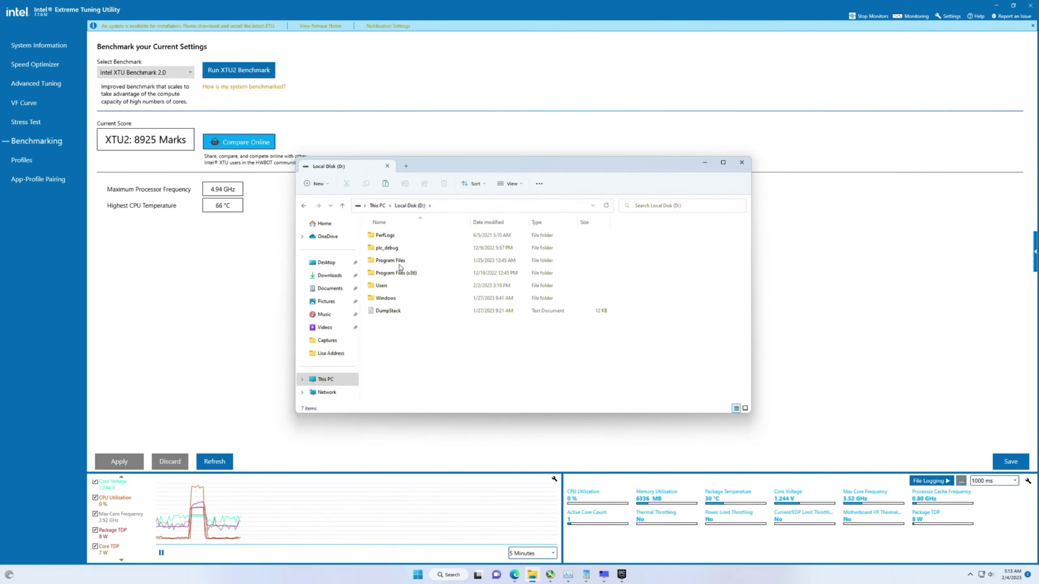
{"action": "double_click", "coordinate": [390, 285]}
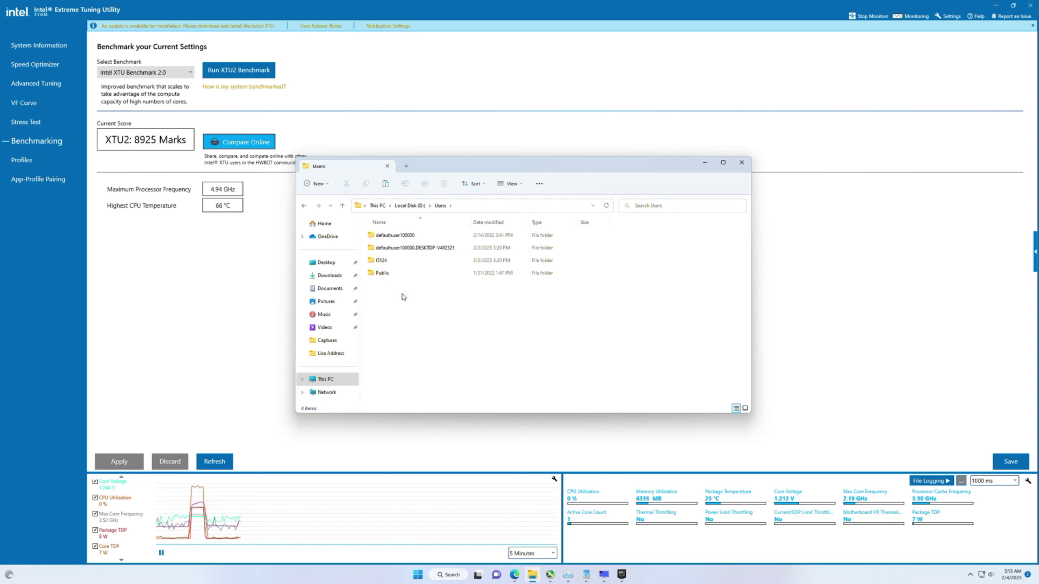
{"action": "double_click", "coordinate": [397, 260]}
{"action": "scroll", "coordinate": [414, 313], "scroll_direction": "down", "scroll_amount": 1}
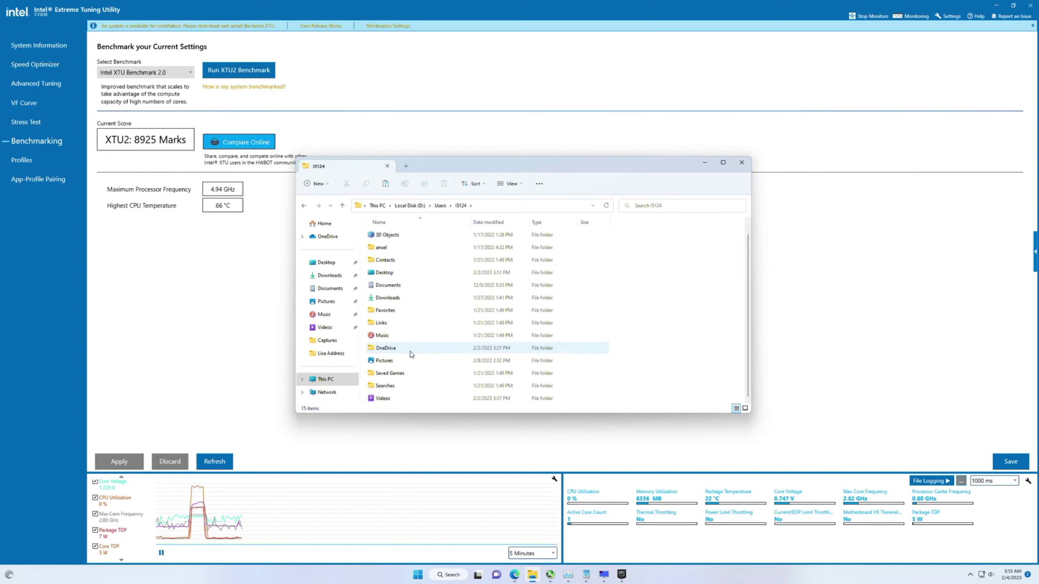
{"action": "left_click", "coordinate": [393, 274]}
{"action": "double_click", "coordinate": [393, 274]}
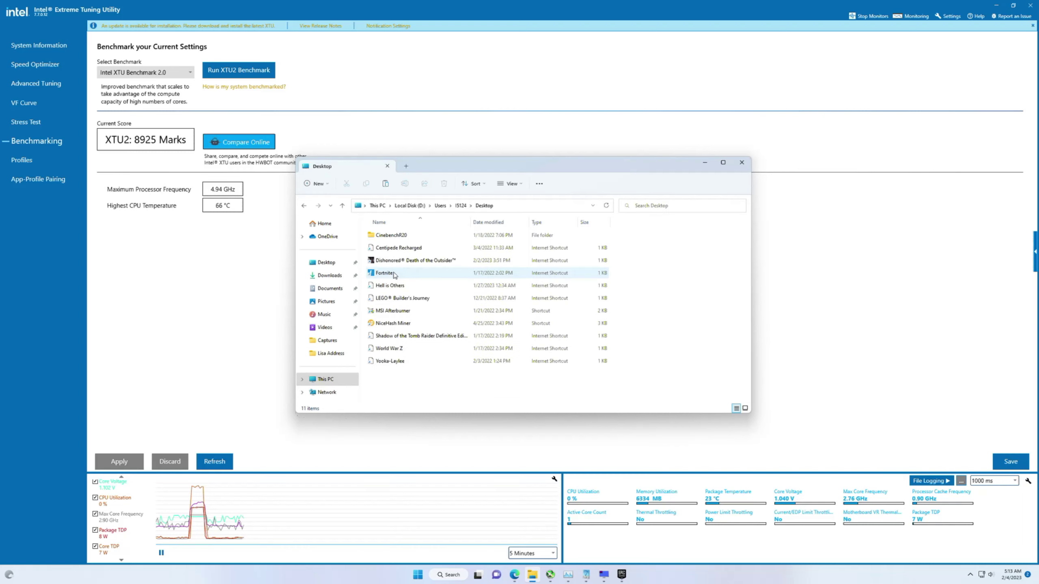
{"action": "double_click", "coordinate": [397, 235]}
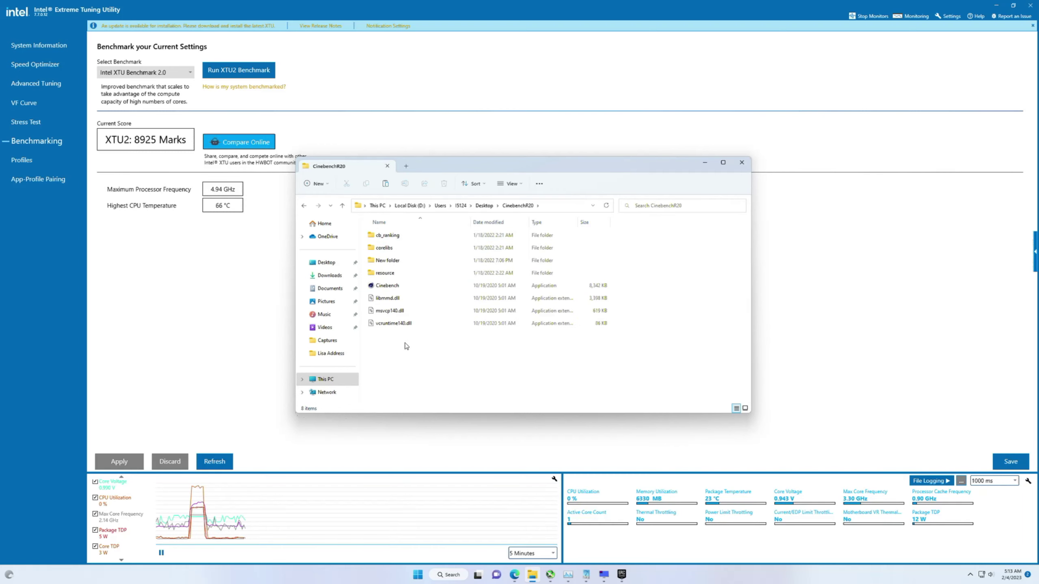
{"action": "left_click", "coordinate": [388, 287]}
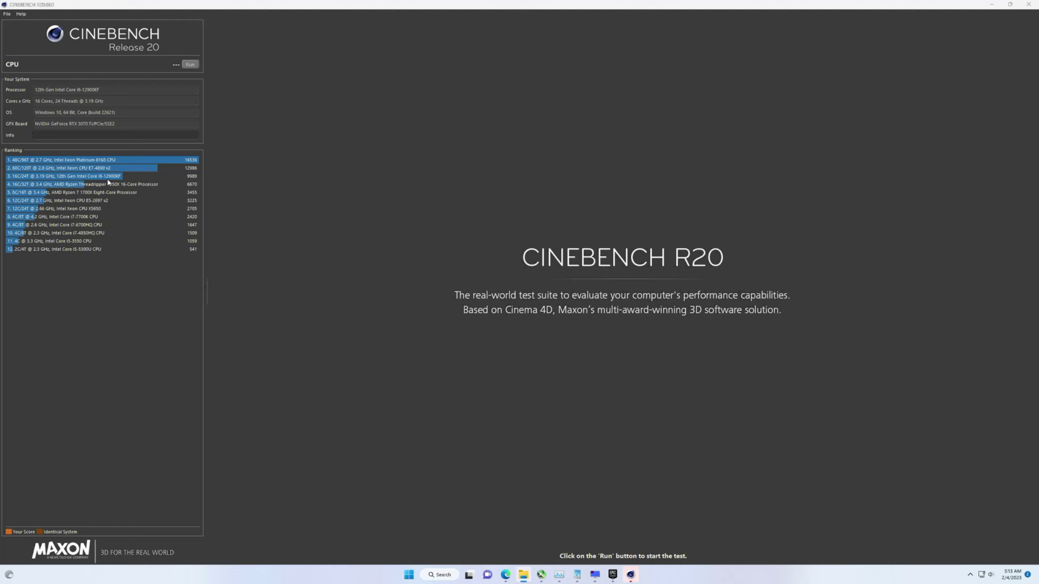
- Run the Cinebench R20 CPU render test, finishing at 10320 pts, third in the ranking
{"action": "mouse_move", "coordinate": [109, 182]}
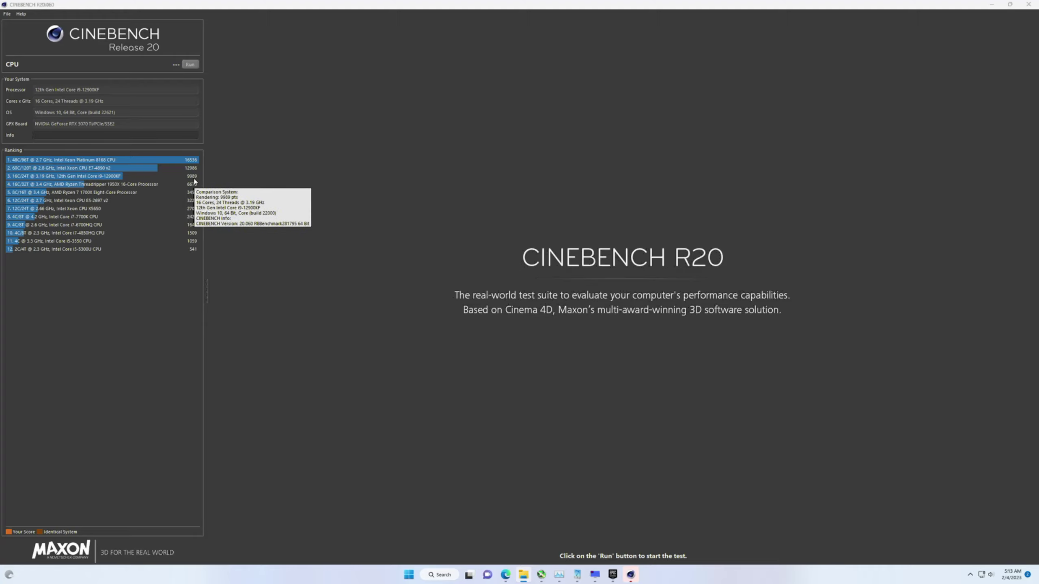
{"action": "left_click", "coordinate": [191, 65]}
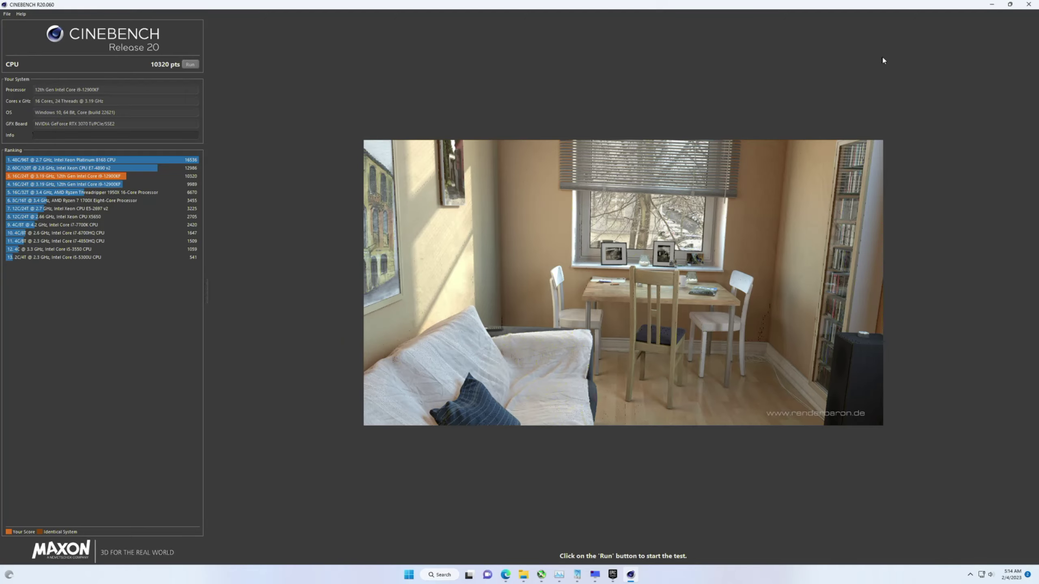
- Close Cinebench R20 and its Explorer window, then highlight the CPU Utilization and Package Temperature graph lines
{"action": "left_click", "coordinate": [1029, 4]}
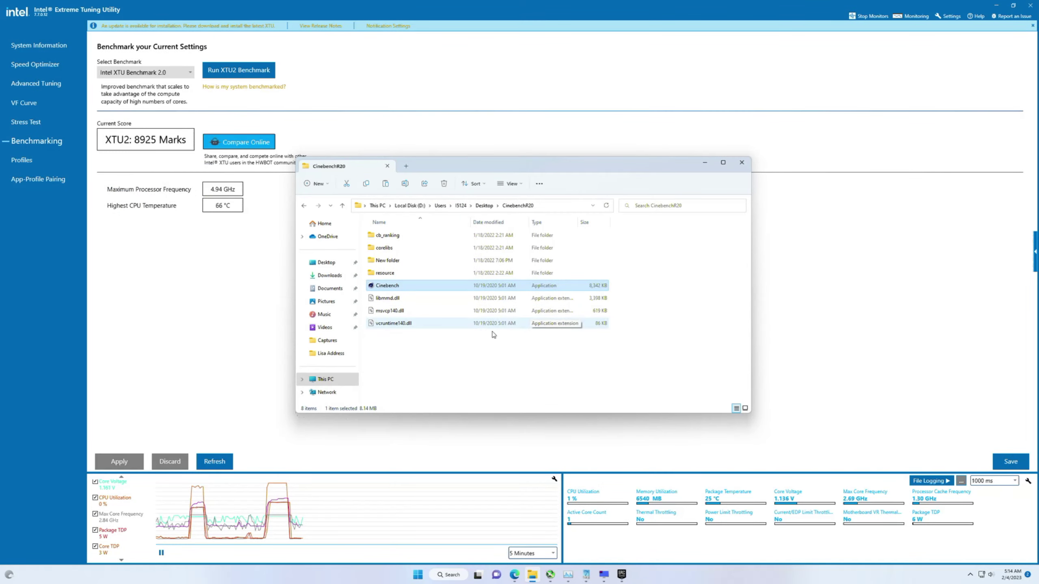
{"action": "left_click", "coordinate": [704, 163]}
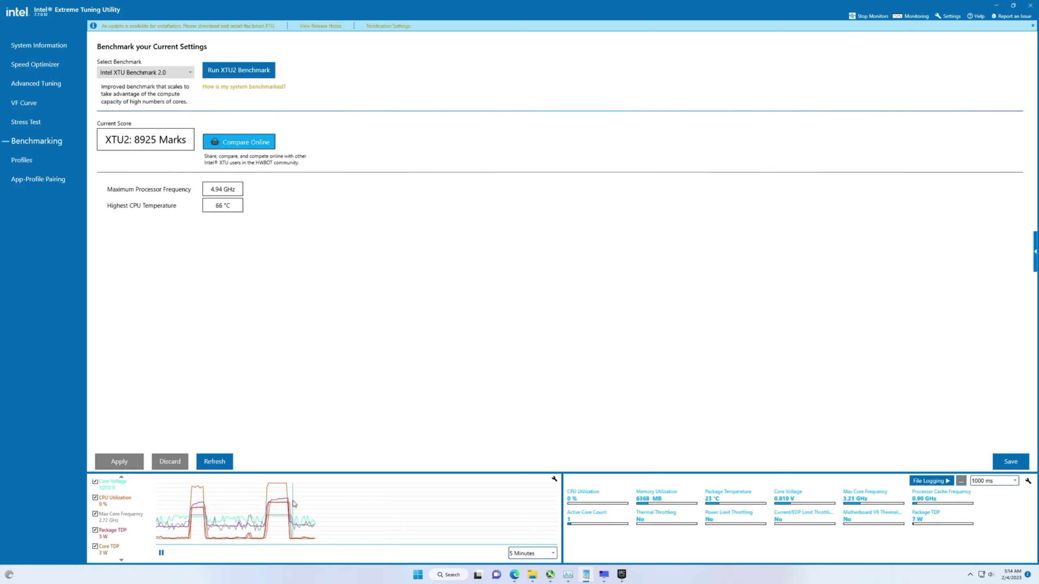
{"action": "left_click", "coordinate": [134, 507]}
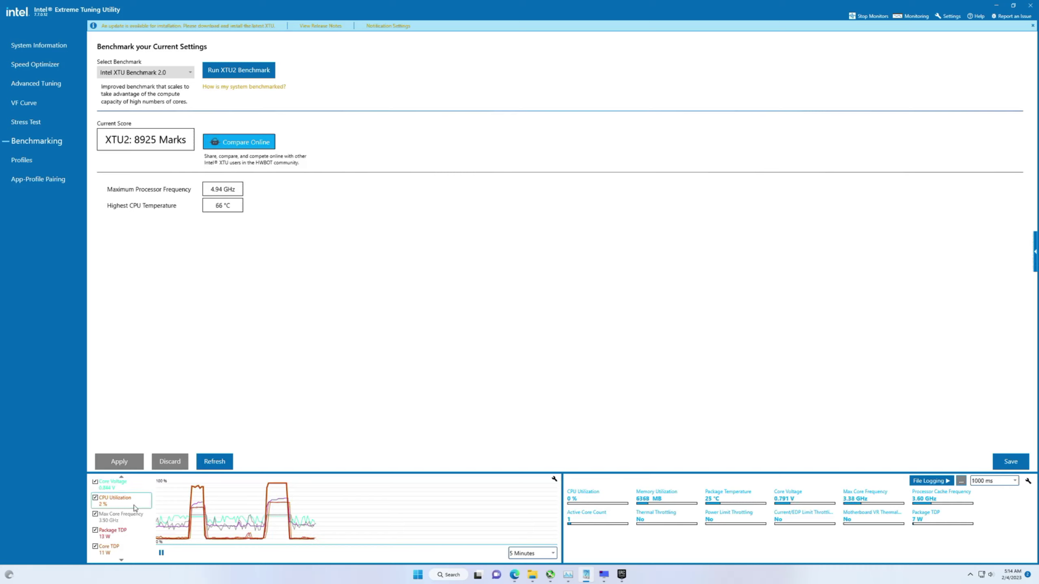
{"action": "left_click", "coordinate": [121, 477]}
{"action": "left_click", "coordinate": [120, 487]}
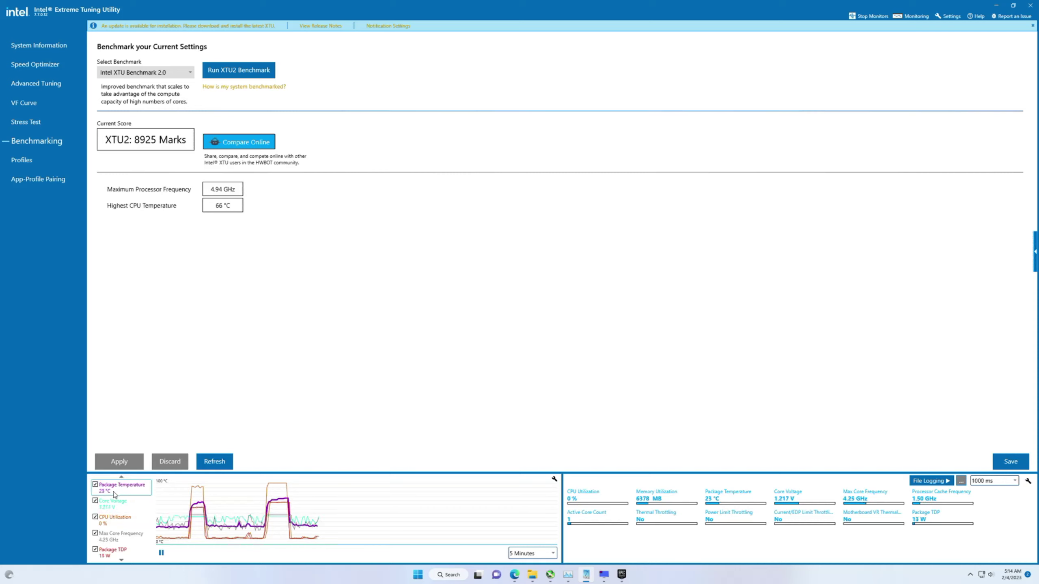
{"action": "mouse_move", "coordinate": [115, 493]}
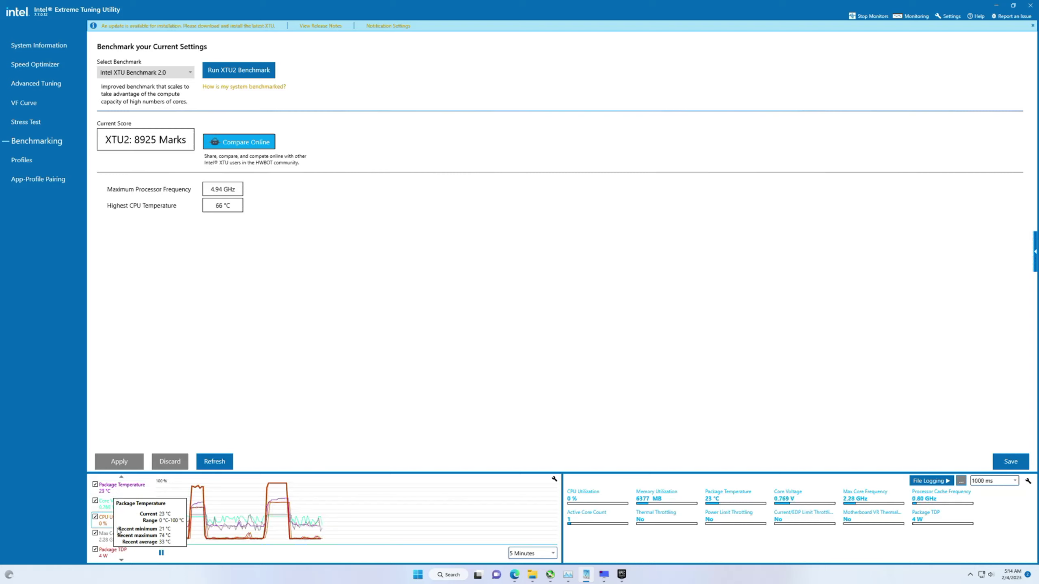
- Clear the recorded data from the XTU system graphs
{"action": "left_click", "coordinate": [553, 478]}
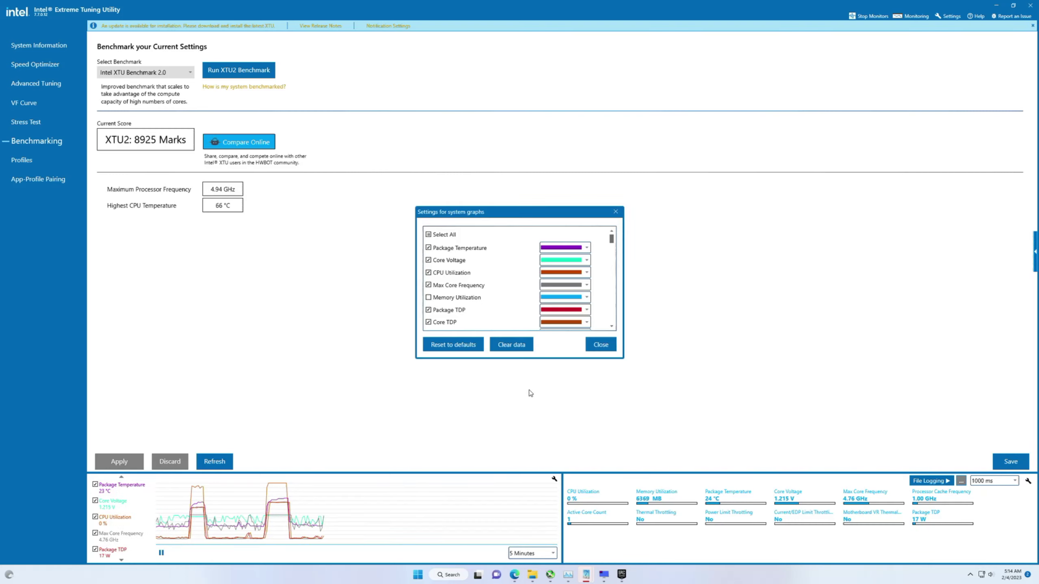
{"action": "left_click", "coordinate": [514, 347]}
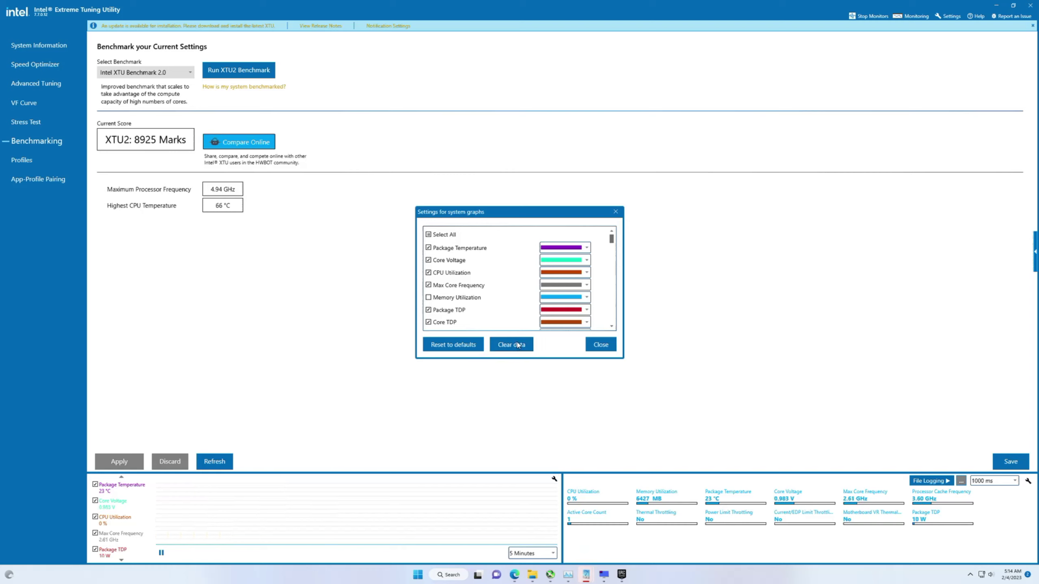
{"action": "left_click", "coordinate": [601, 345]}
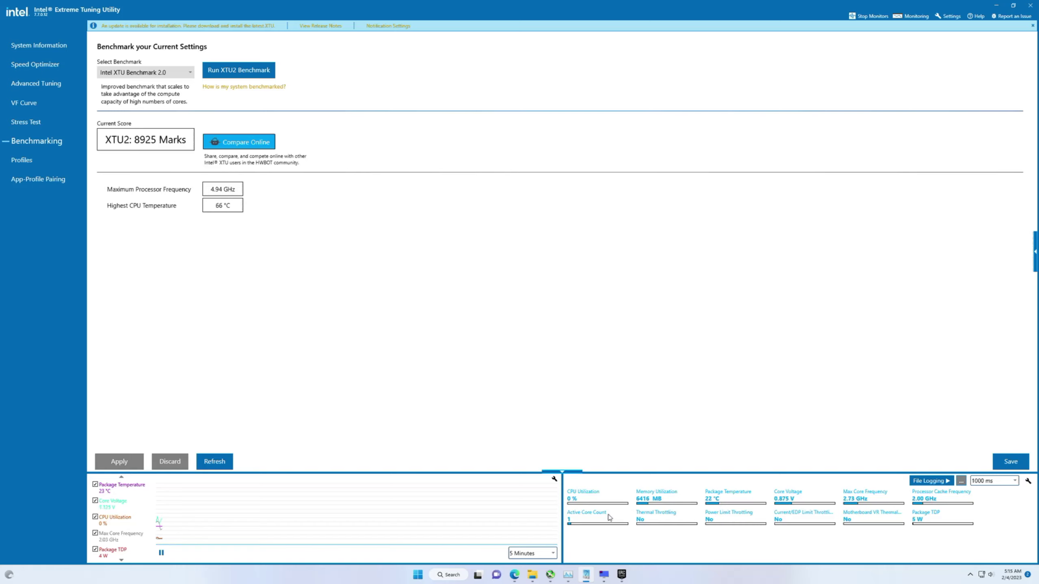
- Launch Cinebench R23 from the Documents > CinebenchR23 (1) folder
{"action": "mouse_move", "coordinate": [533, 576]}
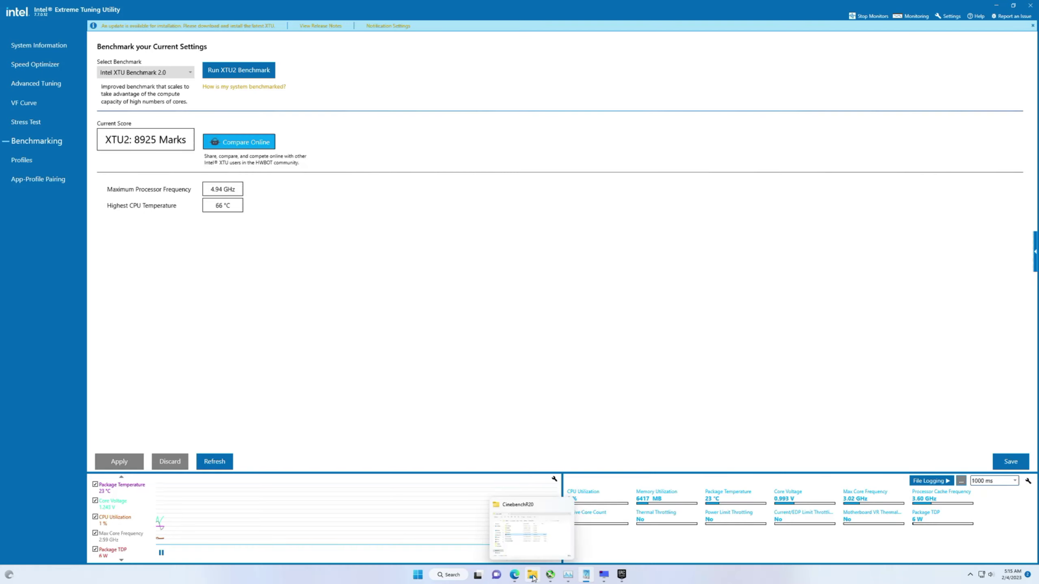
{"action": "left_click", "coordinate": [528, 536]}
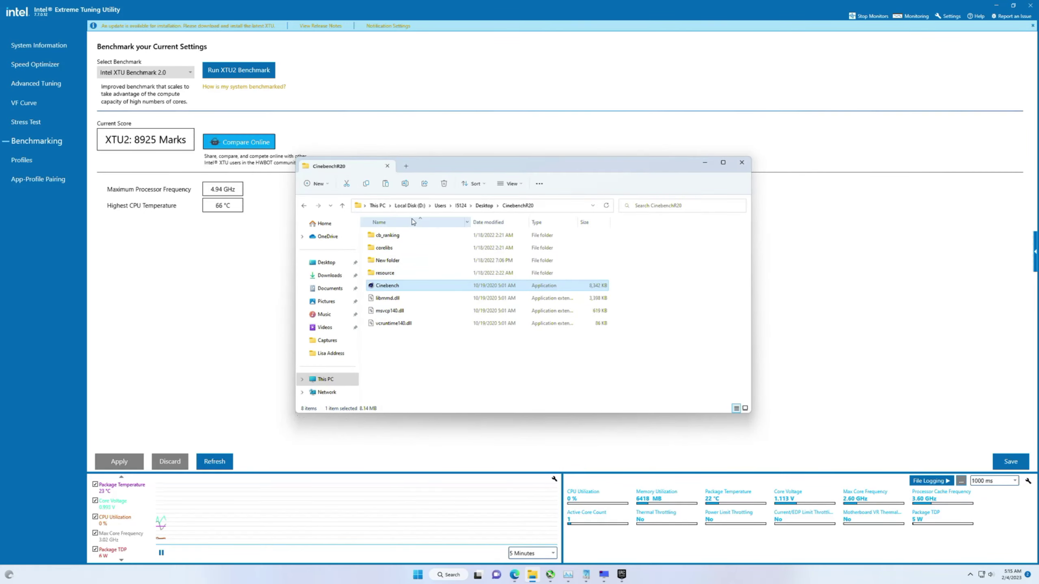
{"action": "left_click", "coordinate": [345, 287]}
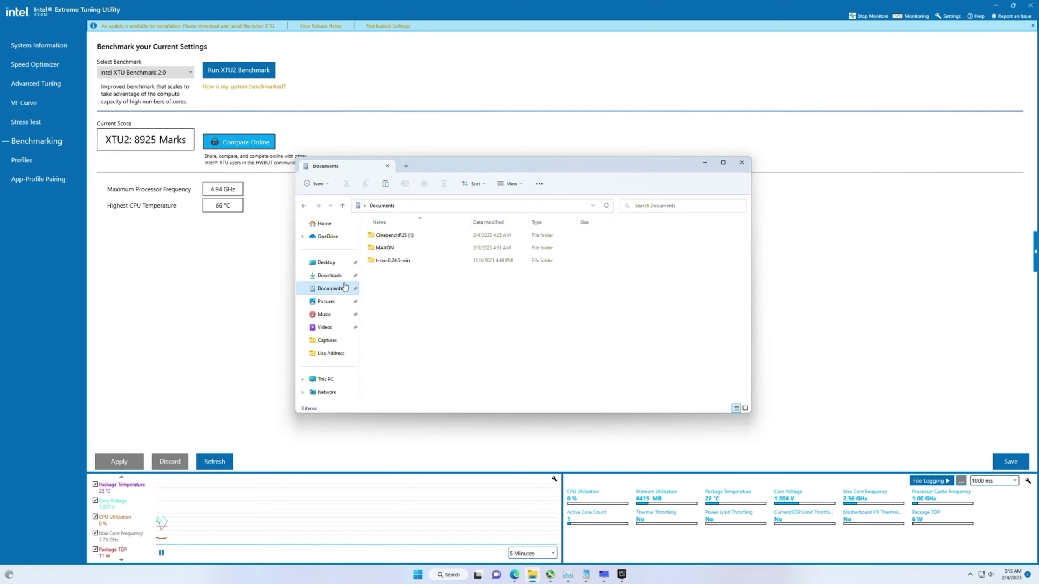
{"action": "double_click", "coordinate": [393, 235]}
{"action": "double_click", "coordinate": [391, 273]}
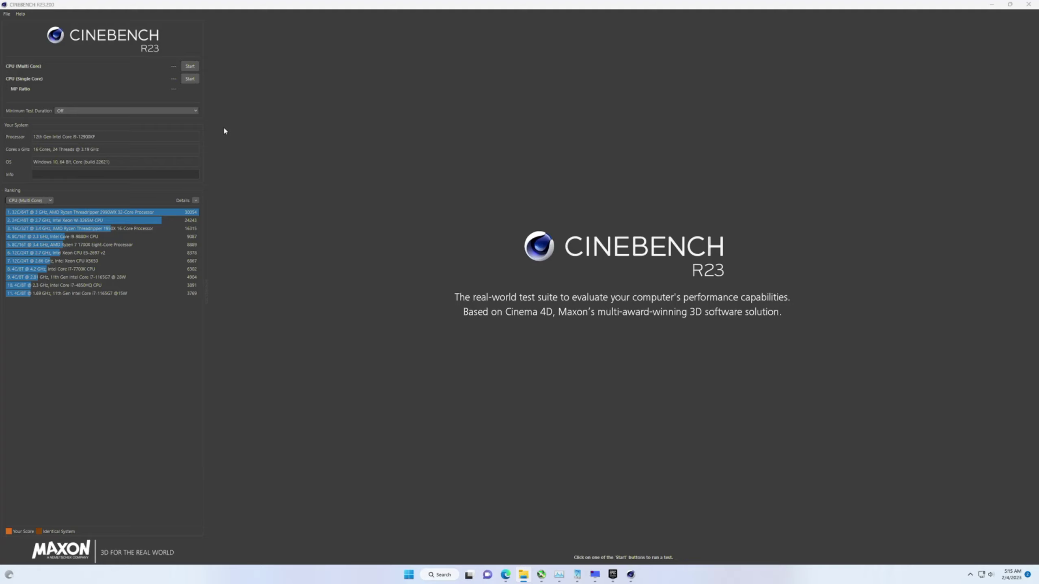
- Start the Cinebench R23 multi-core CPU test and watch the load in XTU's monitoring graphs
{"action": "left_click", "coordinate": [189, 67]}
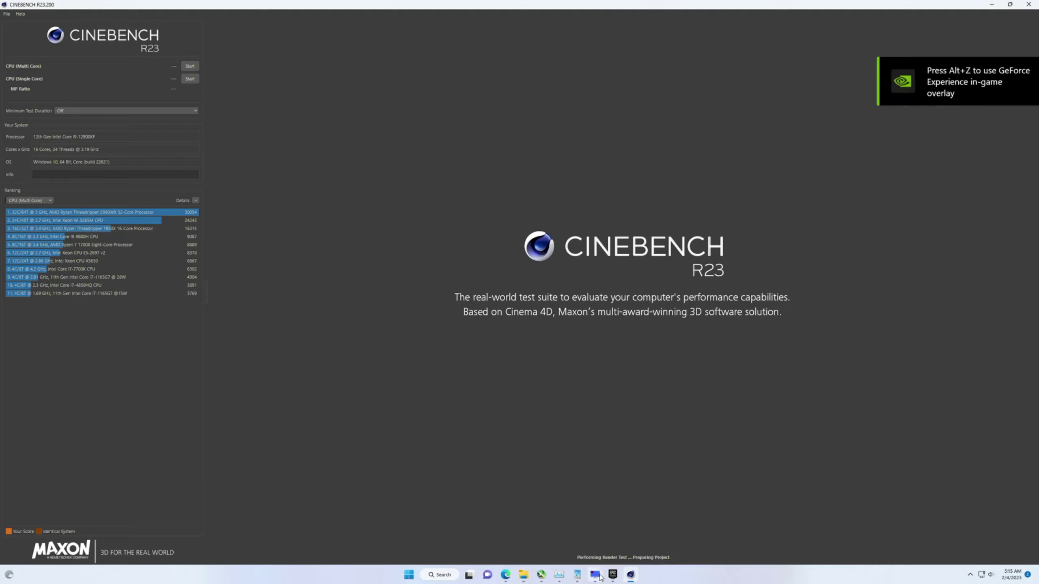
{"action": "left_click", "coordinate": [577, 574]}
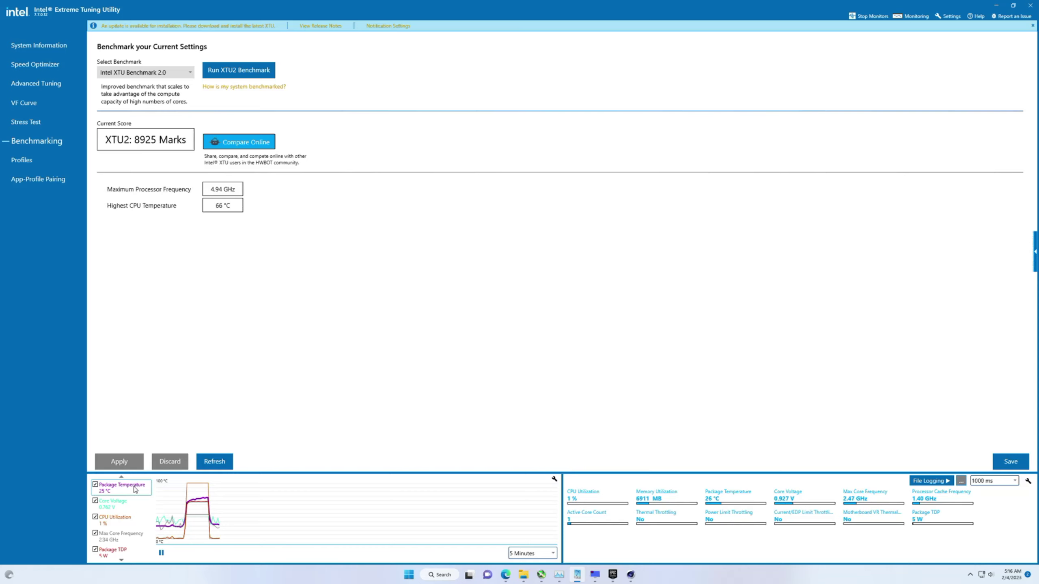
{"action": "mouse_move", "coordinate": [134, 490]}
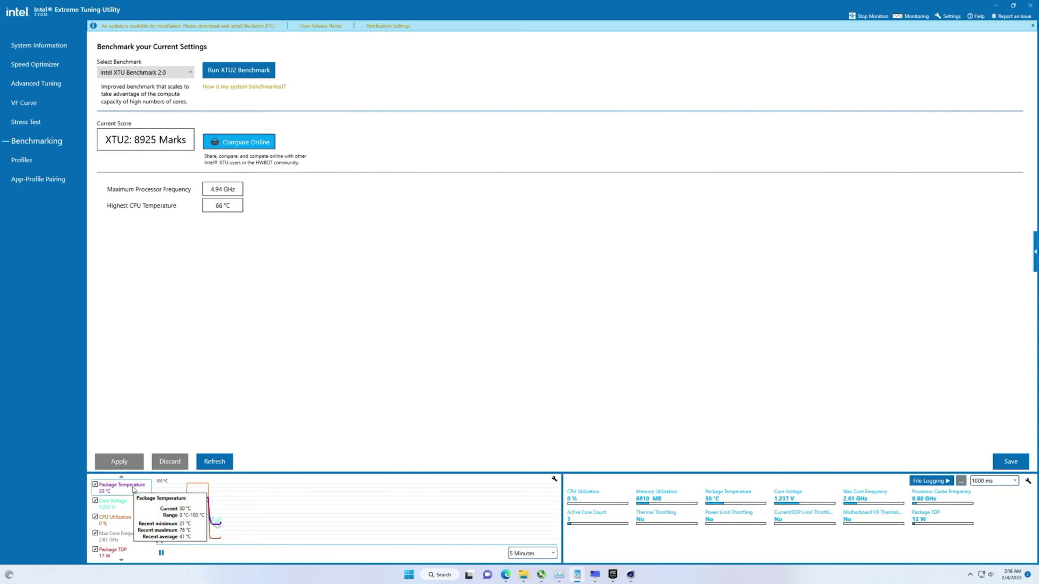
{"action": "left_click", "coordinate": [121, 562]}
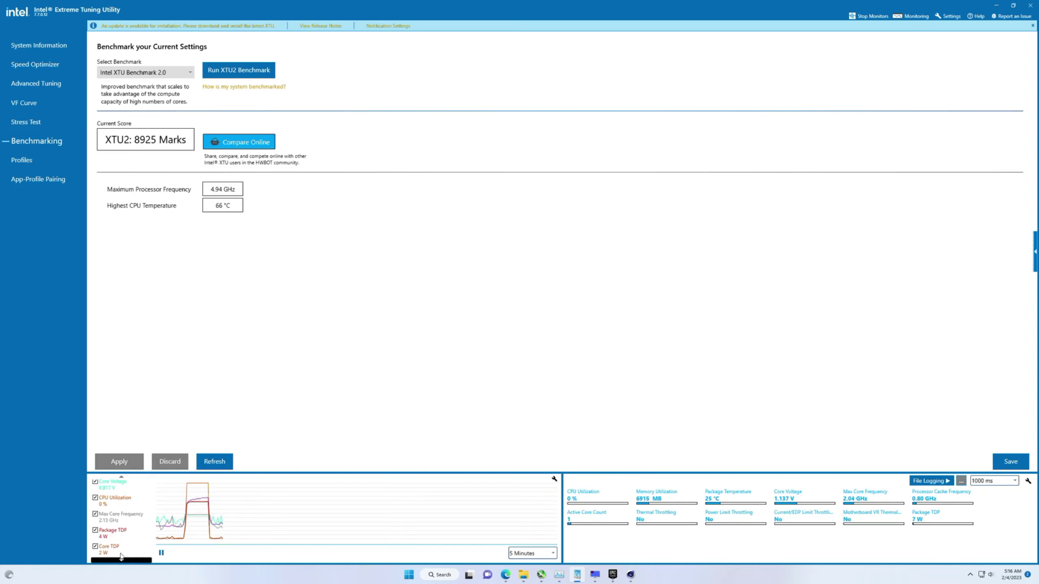
- Bring Cinebench R23 to the front to show its 27073 pts multi-core score
{"action": "mouse_move", "coordinate": [114, 538]}
{"action": "left_click", "coordinate": [630, 575]}
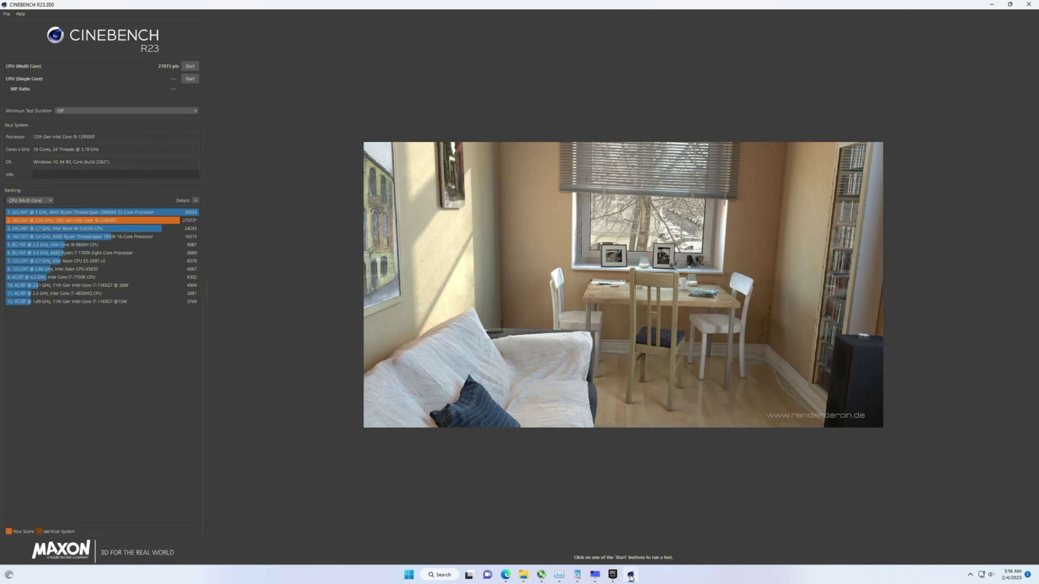